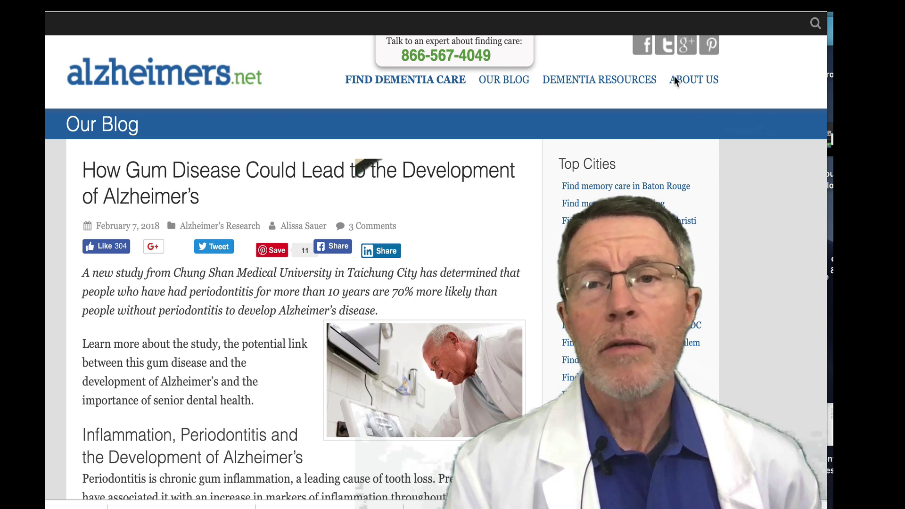
pyautogui.click(806, 7)
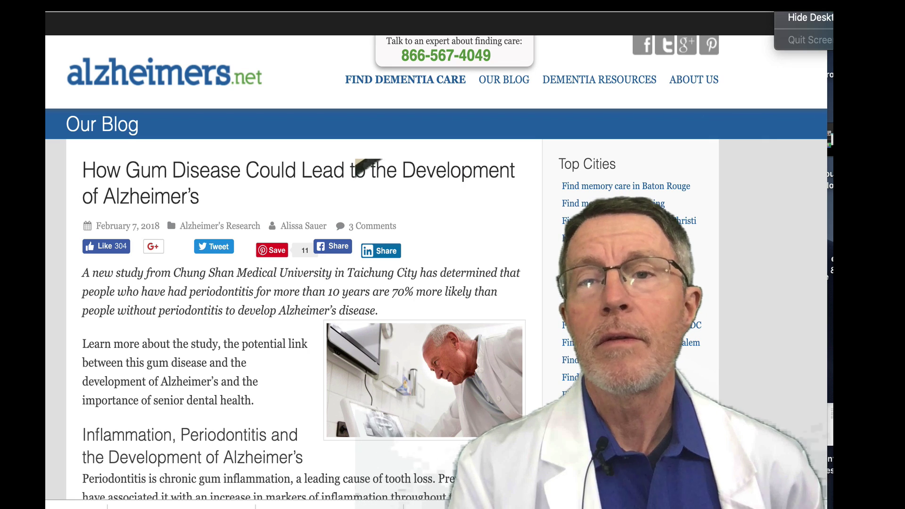